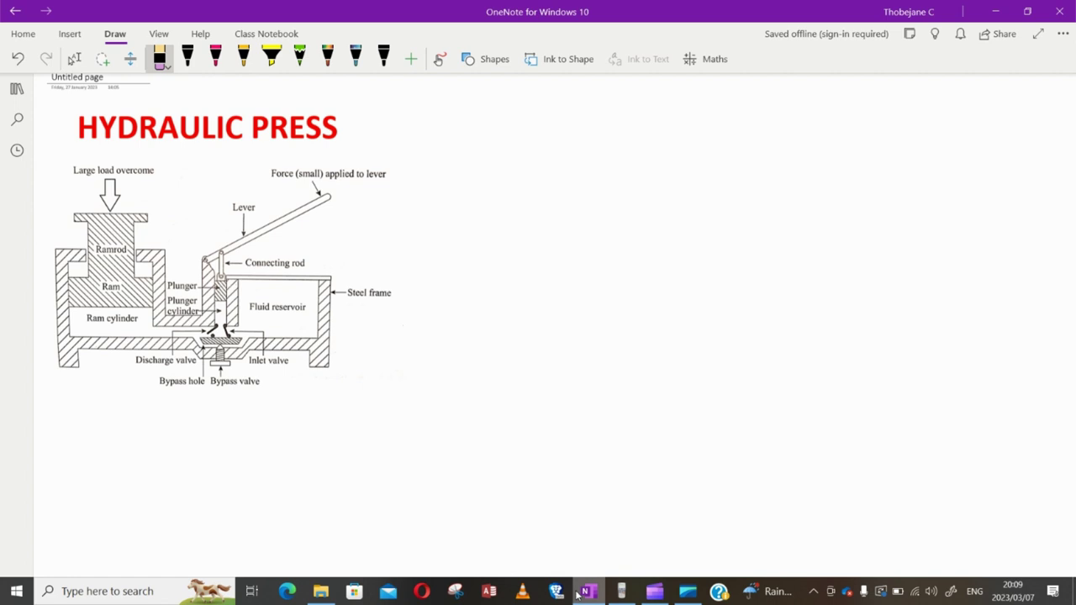
# Step: Switch to the pink pen and circle the Fluid reservoir label
pyautogui.click(204, 64)
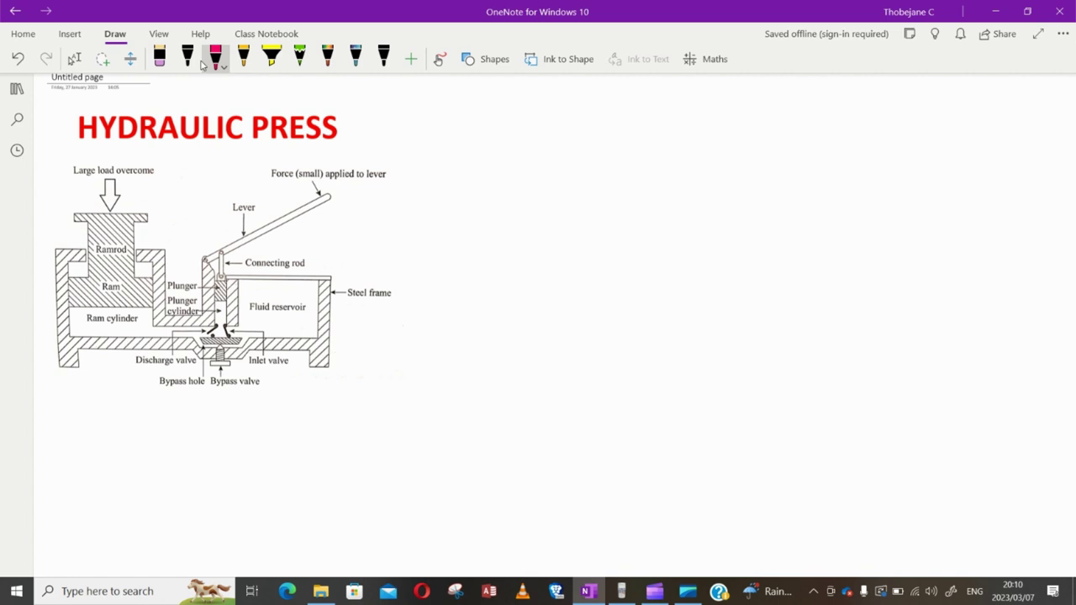
pyautogui.moveTo(305, 299)
pyautogui.mouseDown()
pyautogui.moveTo(291, 323)
pyautogui.moveTo(268, 294)
pyautogui.mouseUp()
# Step: Circle the valve, Inlet valve and Discharge valve labels, and draw flow arrows beside the valves
pyautogui.moveTo(224, 320)
pyautogui.mouseDown()
pyautogui.moveTo(234, 338)
pyautogui.moveTo(220, 330)
pyautogui.mouseUp()
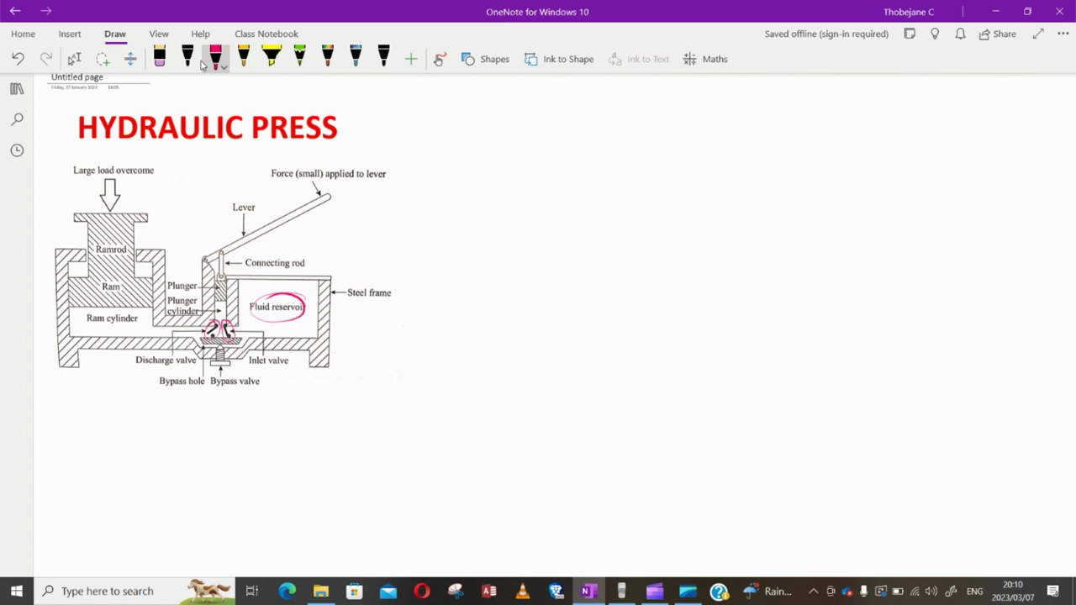
pyautogui.moveTo(246, 363); pyautogui.dragTo(289, 355)
pyautogui.moveTo(176, 354)
pyautogui.mouseDown()
pyautogui.moveTo(205, 359)
pyautogui.moveTo(152, 354)
pyautogui.mouseUp()
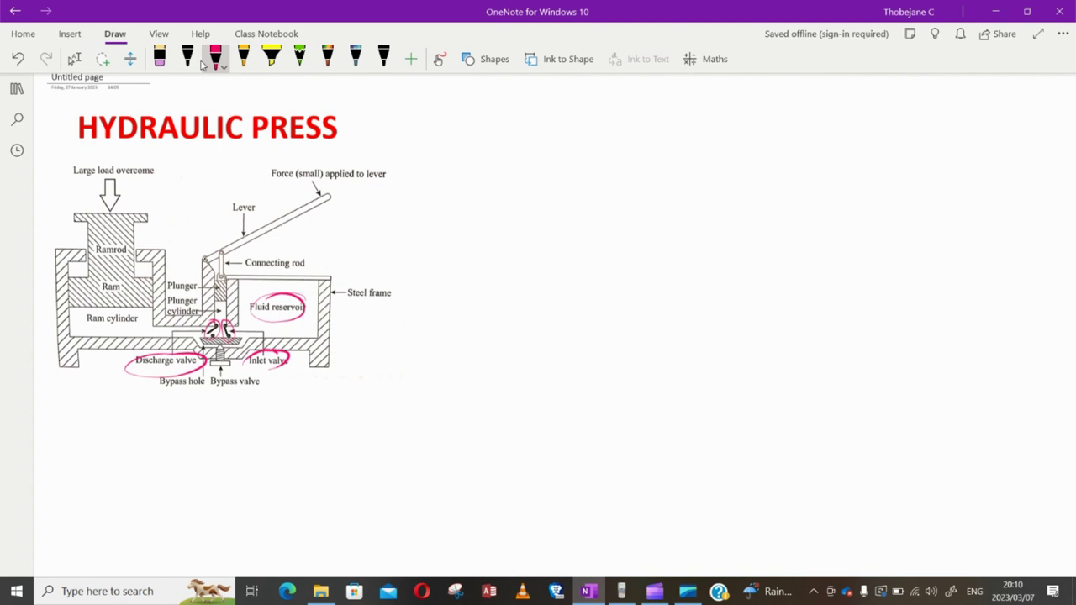
pyautogui.moveTo(238, 330); pyautogui.dragTo(276, 328)
pyautogui.moveTo(261, 320); pyautogui.dragTo(260, 329)
pyautogui.moveTo(183, 334)
pyautogui.mouseDown()
pyautogui.moveTo(140, 332)
pyautogui.moveTo(161, 339)
pyautogui.mouseUp()
# Step: Circle the Lever and Force labels and draw an upward arrow under the lever end
pyautogui.moveTo(249, 190)
pyautogui.mouseDown()
pyautogui.moveTo(263, 214)
pyautogui.moveTo(245, 188)
pyautogui.mouseUp()
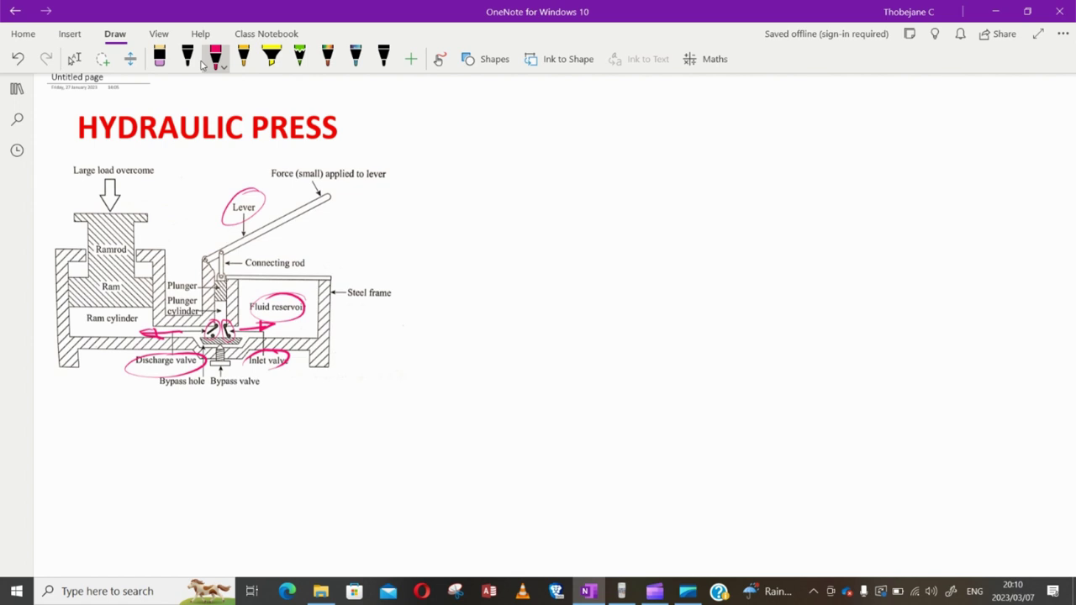
pyautogui.moveTo(395, 160)
pyautogui.mouseDown()
pyautogui.moveTo(237, 186)
pyautogui.moveTo(419, 174)
pyautogui.moveTo(395, 162)
pyautogui.mouseUp()
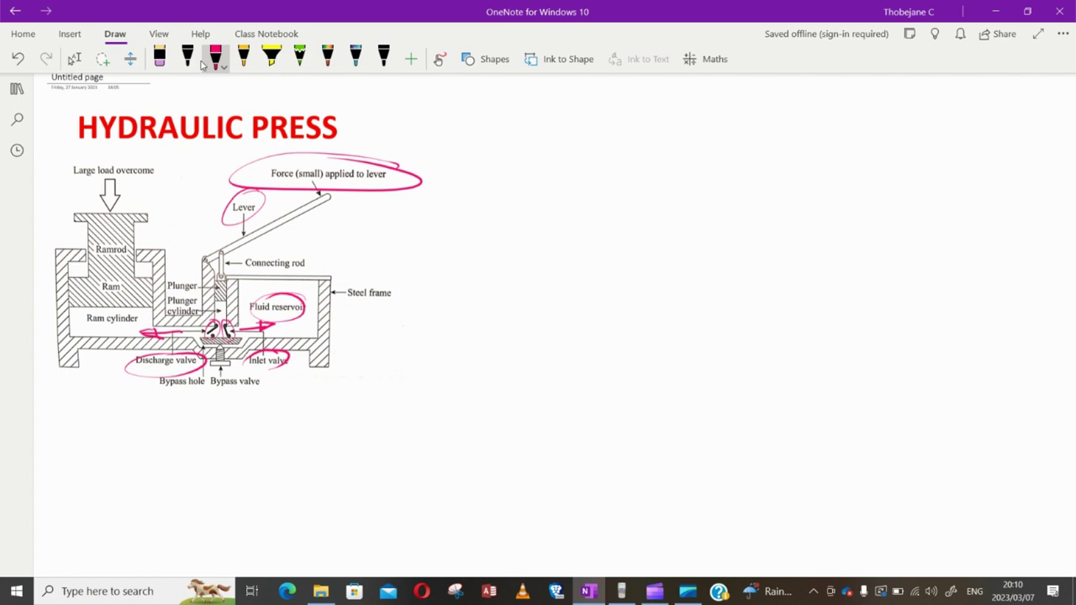
pyautogui.moveTo(324, 234)
pyautogui.mouseDown()
pyautogui.moveTo(325, 207)
pyautogui.moveTo(331, 220)
pyautogui.mouseUp()
# Step: Shade the valve fluid path and reservoir, circle Plunger, and draw a downward lever arrow
pyautogui.moveTo(254, 325)
pyautogui.mouseDown()
pyautogui.moveTo(224, 332)
pyautogui.moveTo(221, 303)
pyautogui.moveTo(286, 318)
pyautogui.moveTo(301, 301)
pyautogui.moveTo(308, 315)
pyautogui.moveTo(298, 318)
pyautogui.mouseUp()
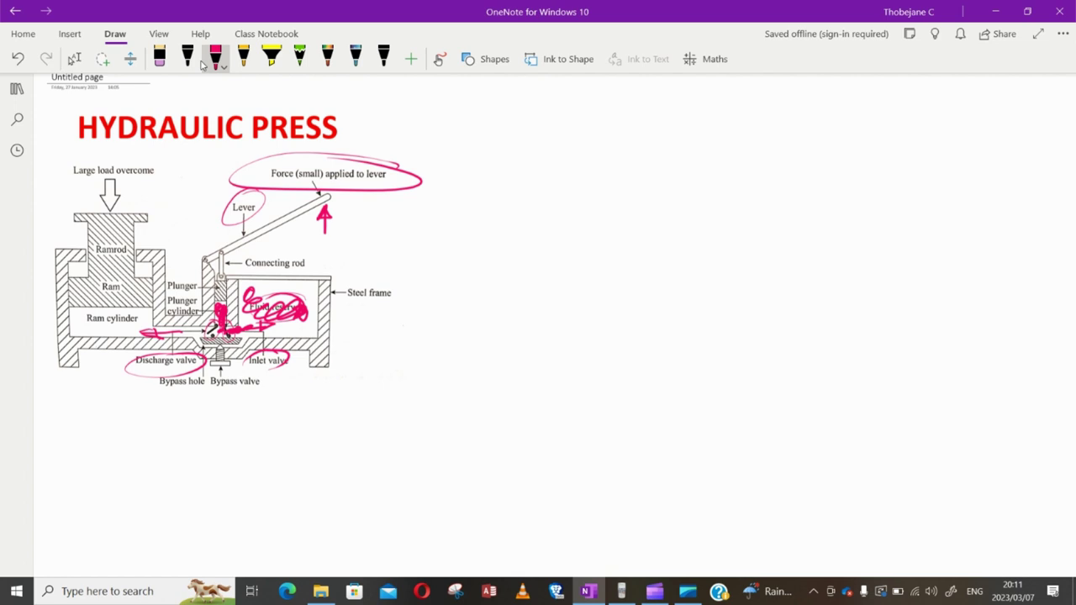
pyautogui.moveTo(200, 277); pyautogui.dragTo(195, 274)
pyautogui.moveTo(296, 298)
pyautogui.mouseDown()
pyautogui.moveTo(285, 318)
pyautogui.moveTo(245, 306)
pyautogui.moveTo(242, 328)
pyautogui.moveTo(215, 323)
pyautogui.mouseUp()
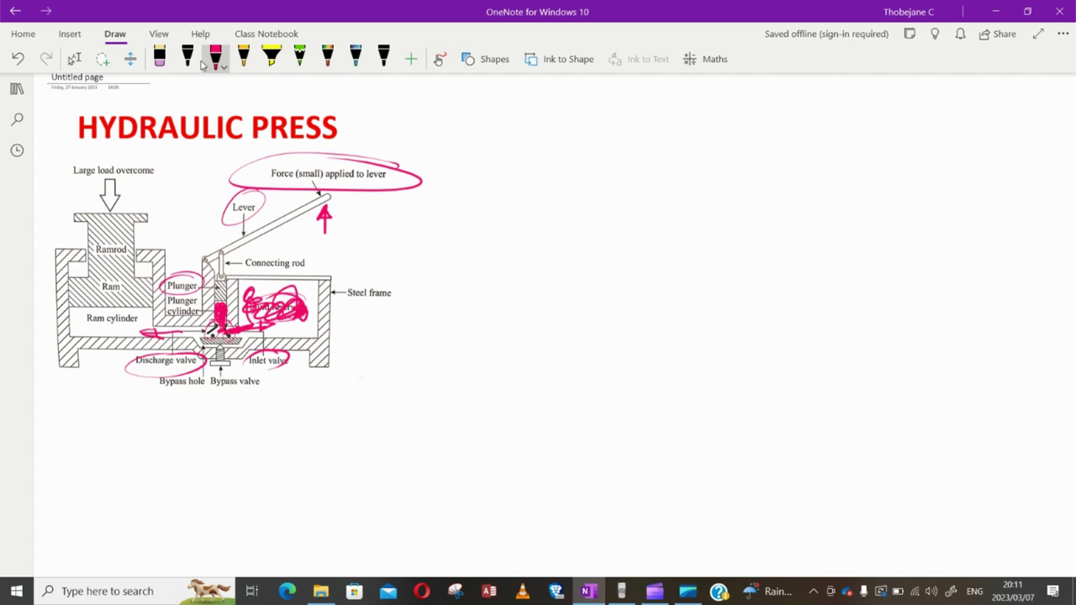
pyautogui.moveTo(320, 131)
pyautogui.mouseDown()
pyautogui.moveTo(320, 187)
pyautogui.moveTo(325, 166)
pyautogui.mouseUp()
# Step: Darken the plunger cylinder shading, shade the ram cylinder fluid, and circle the Ramrod label
pyautogui.moveTo(218, 320); pyautogui.dragTo(217, 329)
pyautogui.moveTo(206, 332)
pyautogui.mouseDown()
pyautogui.moveTo(84, 321)
pyautogui.moveTo(125, 316)
pyautogui.mouseUp()
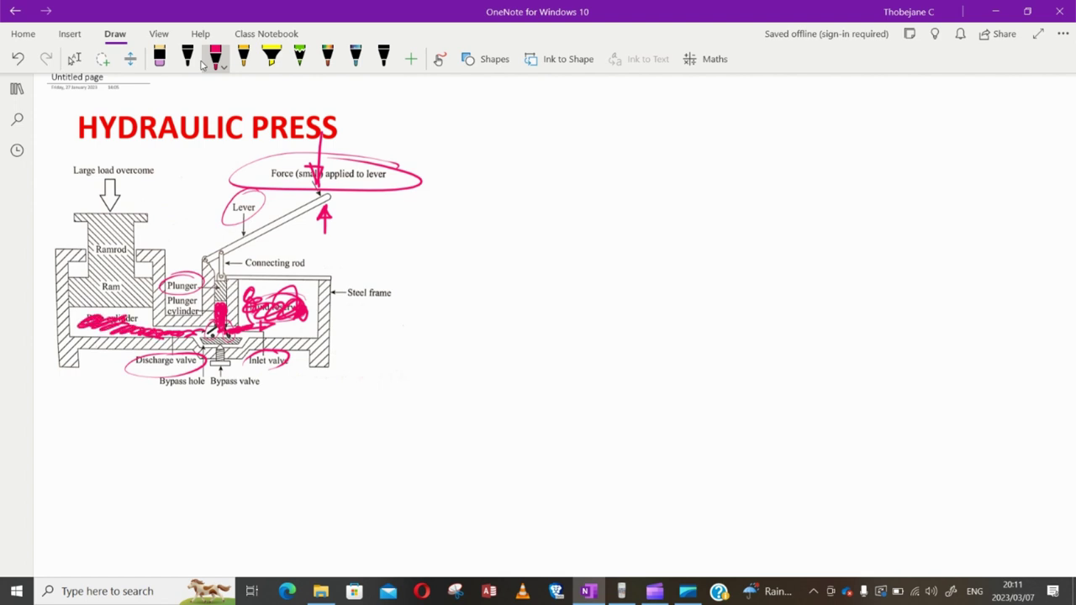
pyautogui.moveTo(124, 316)
pyautogui.mouseDown()
pyautogui.moveTo(140, 317)
pyautogui.moveTo(103, 319)
pyautogui.moveTo(117, 316)
pyautogui.mouseUp()
pyautogui.moveTo(117, 239)
pyautogui.mouseDown()
pyautogui.moveTo(108, 261)
pyautogui.moveTo(123, 239)
pyautogui.moveTo(117, 273)
pyautogui.mouseUp()
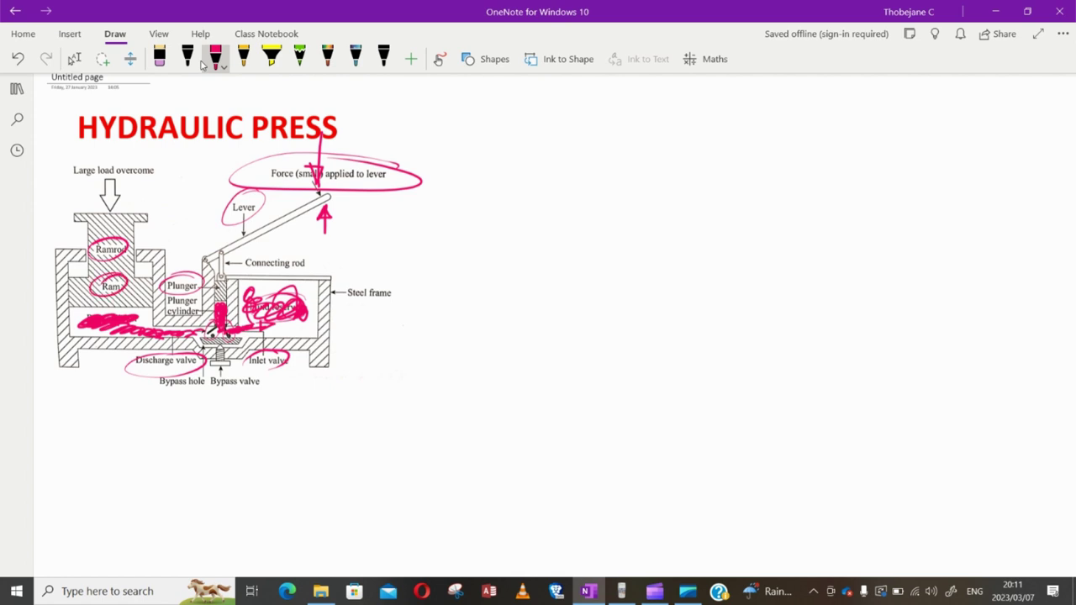
# Step: Scribble over the load bar, add upward arrows at both ends, and a curved lever-swing arrow
pyautogui.moveTo(50, 214)
pyautogui.mouseDown()
pyautogui.moveTo(147, 215)
pyautogui.moveTo(46, 208)
pyautogui.moveTo(177, 215)
pyautogui.moveTo(43, 206)
pyautogui.moveTo(164, 206)
pyautogui.mouseUp()
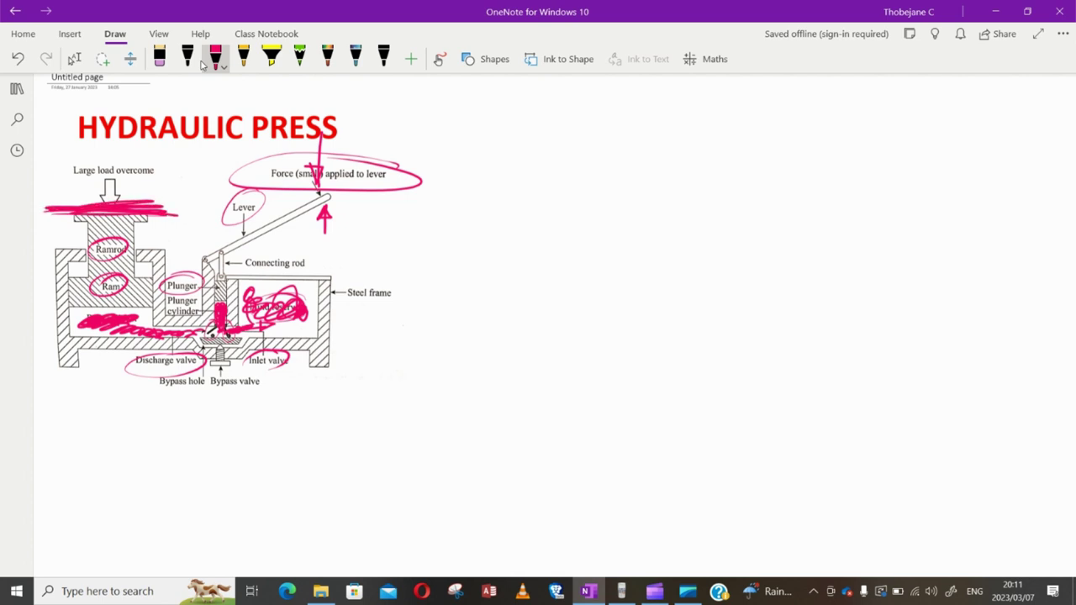
pyautogui.moveTo(164, 210)
pyautogui.mouseDown()
pyautogui.moveTo(165, 178)
pyautogui.moveTo(171, 204)
pyautogui.mouseUp()
pyautogui.moveTo(140, 316)
pyautogui.mouseDown()
pyautogui.moveTo(148, 319)
pyautogui.moveTo(131, 326)
pyautogui.moveTo(128, 314)
pyautogui.moveTo(94, 316)
pyautogui.moveTo(84, 331)
pyautogui.moveTo(111, 334)
pyautogui.mouseUp()
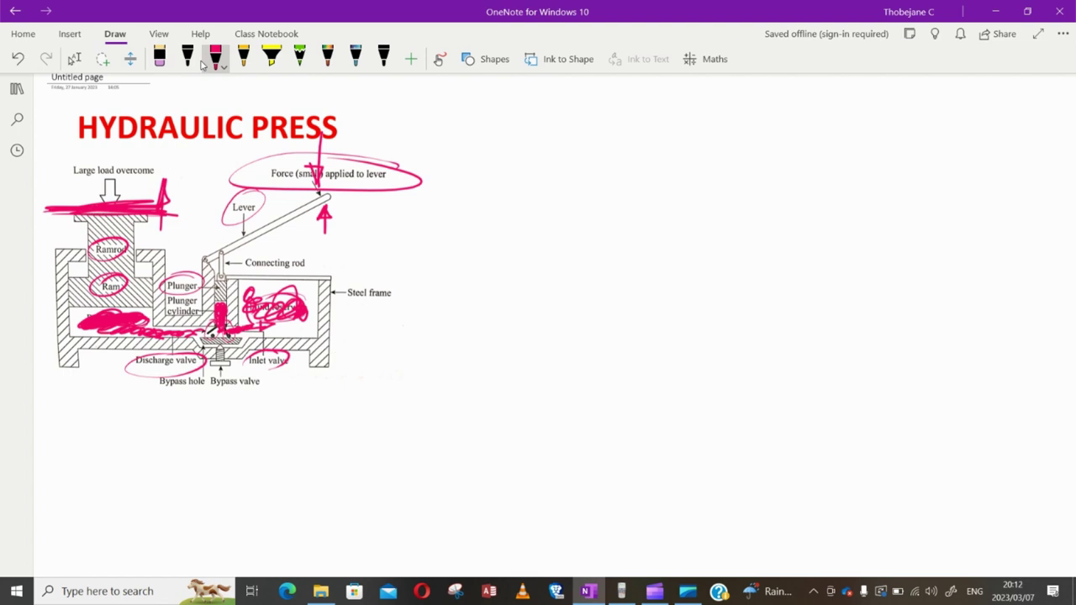
pyautogui.moveTo(341, 196)
pyautogui.mouseDown()
pyautogui.moveTo(353, 254)
pyautogui.moveTo(342, 193)
pyautogui.moveTo(351, 203)
pyautogui.mouseUp()
pyautogui.moveTo(35, 188); pyautogui.dragTo(48, 187)
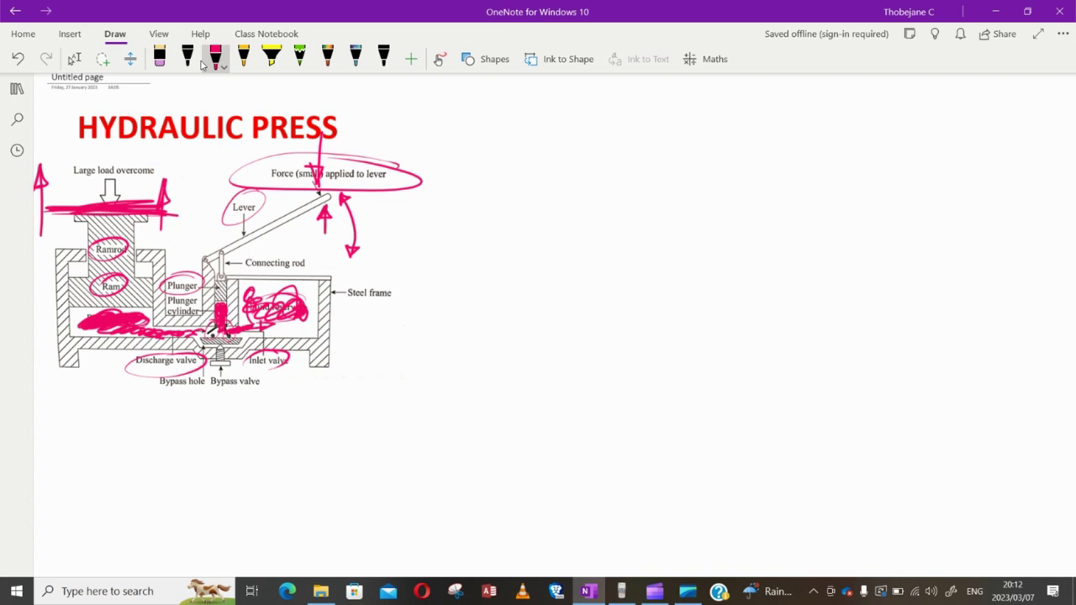
# Step: Handwrite 'stroke' beside the lever arrow
pyautogui.moveTo(401, 195); pyautogui.dragTo(391, 207)
pyautogui.moveTo(404, 191)
pyautogui.mouseDown()
pyautogui.moveTo(406, 207)
pyautogui.moveTo(427, 202)
pyautogui.mouseUp()
pyautogui.moveTo(425, 190)
pyautogui.mouseDown()
pyautogui.moveTo(426, 207)
pyautogui.moveTo(442, 208)
pyautogui.mouseUp()
pyautogui.moveTo(439, 203); pyautogui.dragTo(446, 207)
# Step: Write 'n' and 'SE' by the lever arrows and 'SL' above the left load arrow
pyautogui.moveTo(370, 242); pyautogui.dragTo(383, 239)
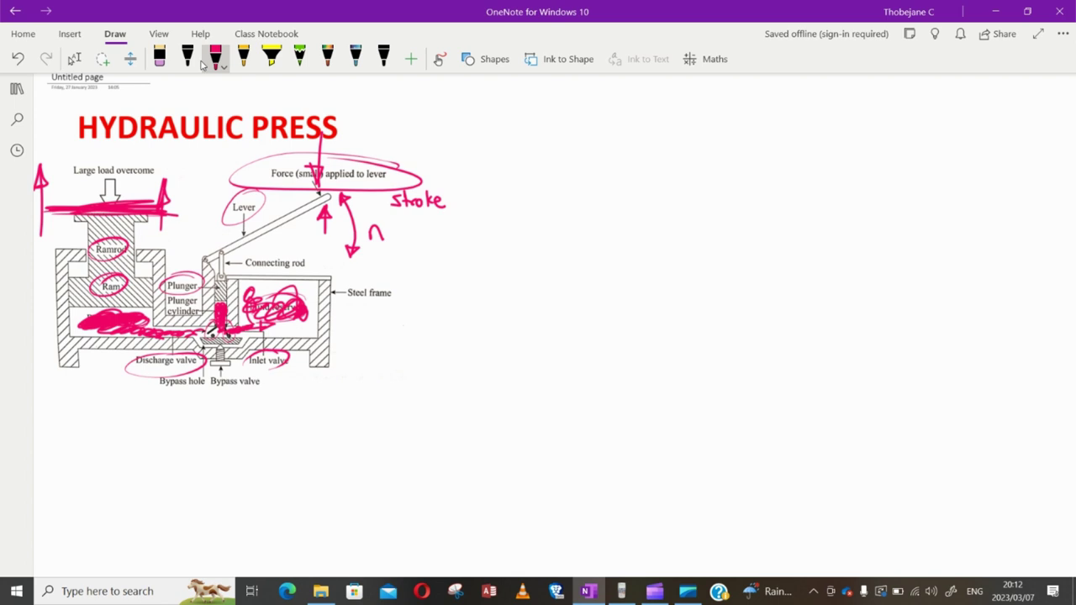
pyautogui.moveTo(365, 199)
pyautogui.mouseDown()
pyautogui.moveTo(357, 211)
pyautogui.moveTo(376, 206)
pyautogui.mouseUp()
pyautogui.moveTo(54, 155)
pyautogui.mouseDown()
pyautogui.moveTo(43, 170)
pyautogui.moveTo(65, 176)
pyautogui.mouseUp()
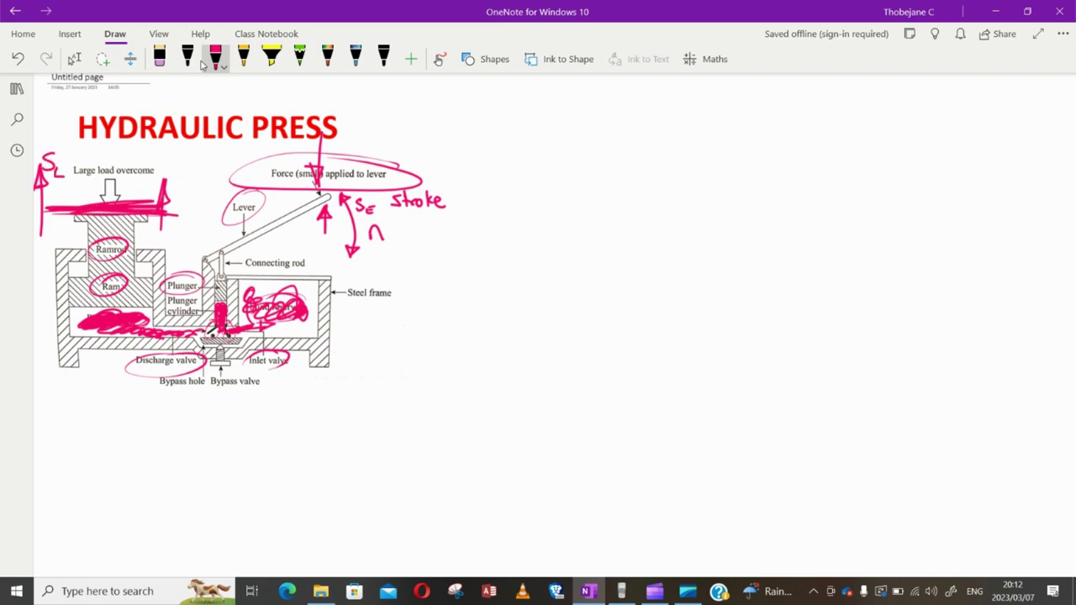